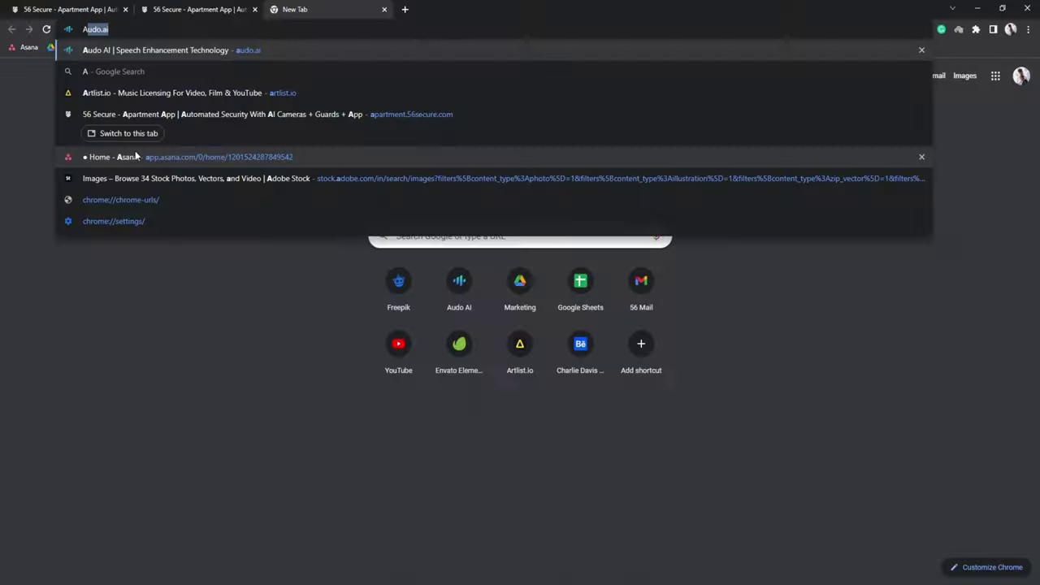
- Load apartment.56secure.com, enter the phone number, accept the terms and request a code
type("partment.56secure")
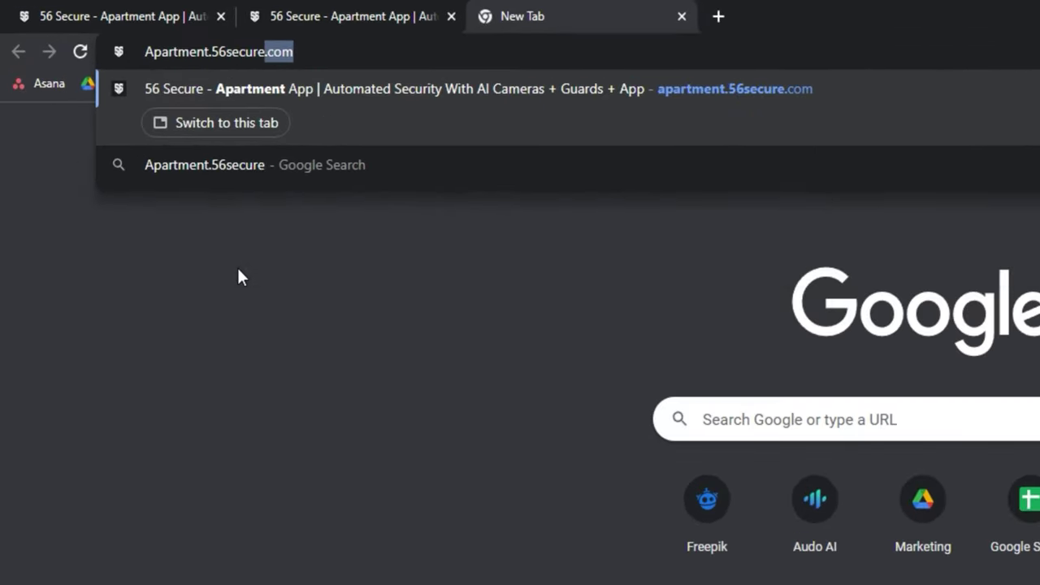
type(".co")
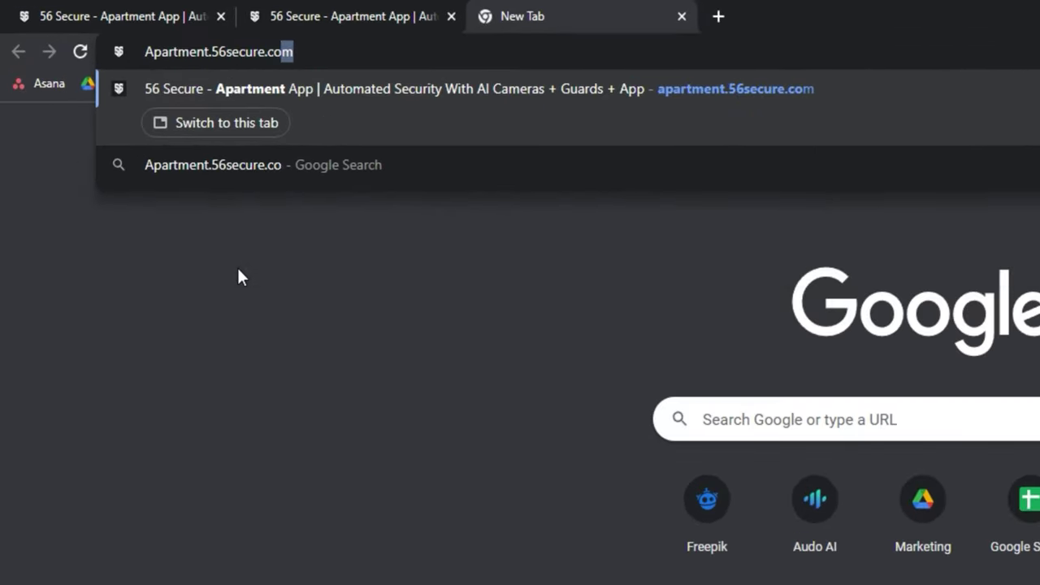
key("Return")
key("ctrl+v")
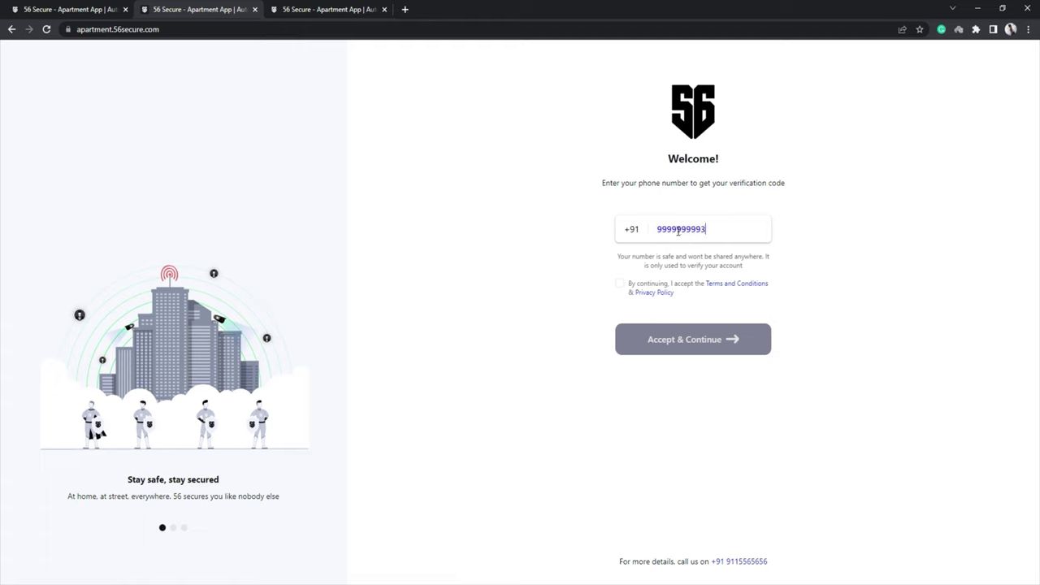
left_click(620, 284)
left_click(696, 347)
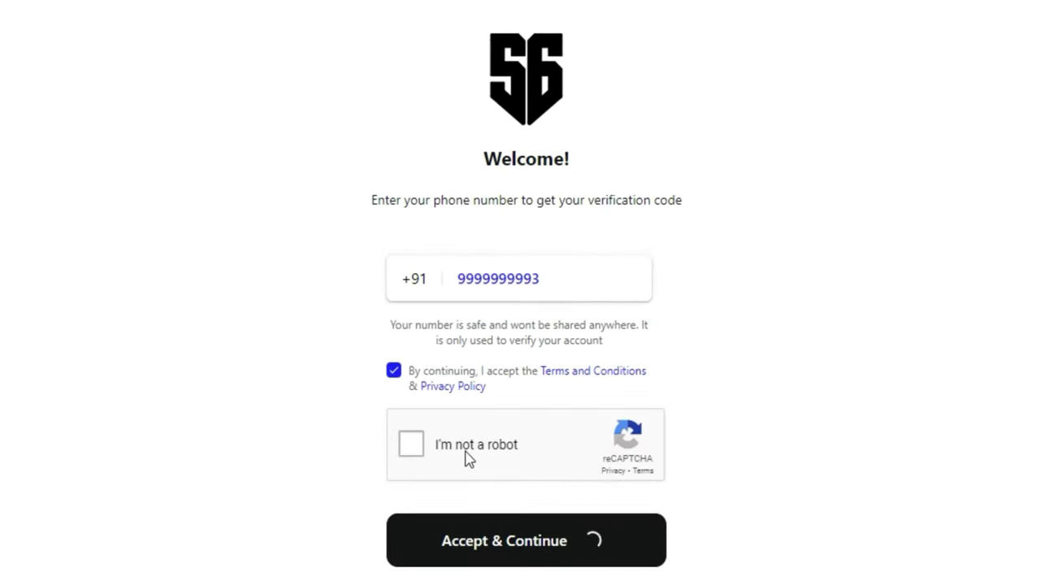
- Pass the reCAPTCHA check and sign in with the verification code
left_click(464, 458)
type("123456")
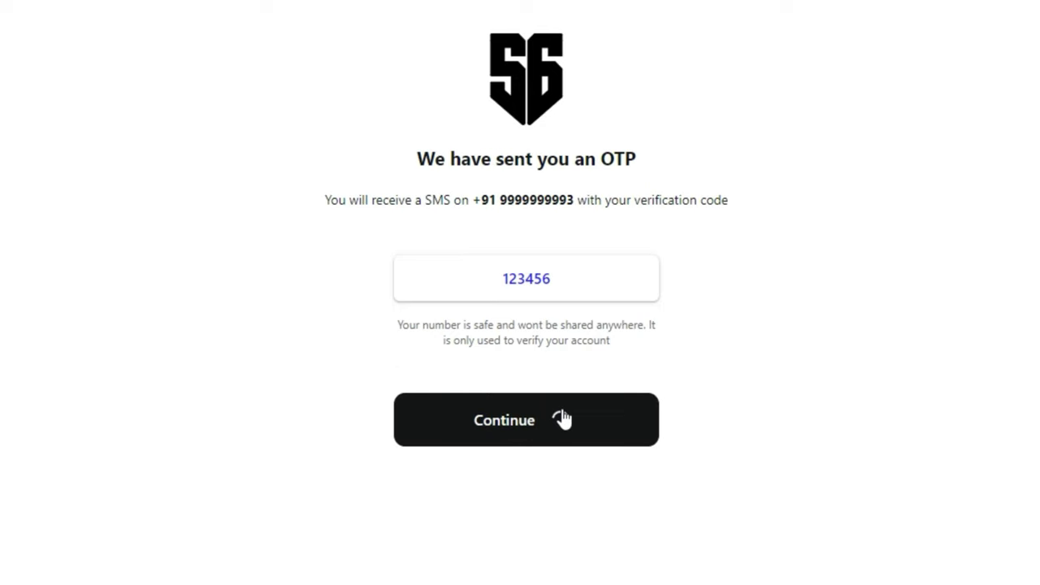
left_click(561, 420)
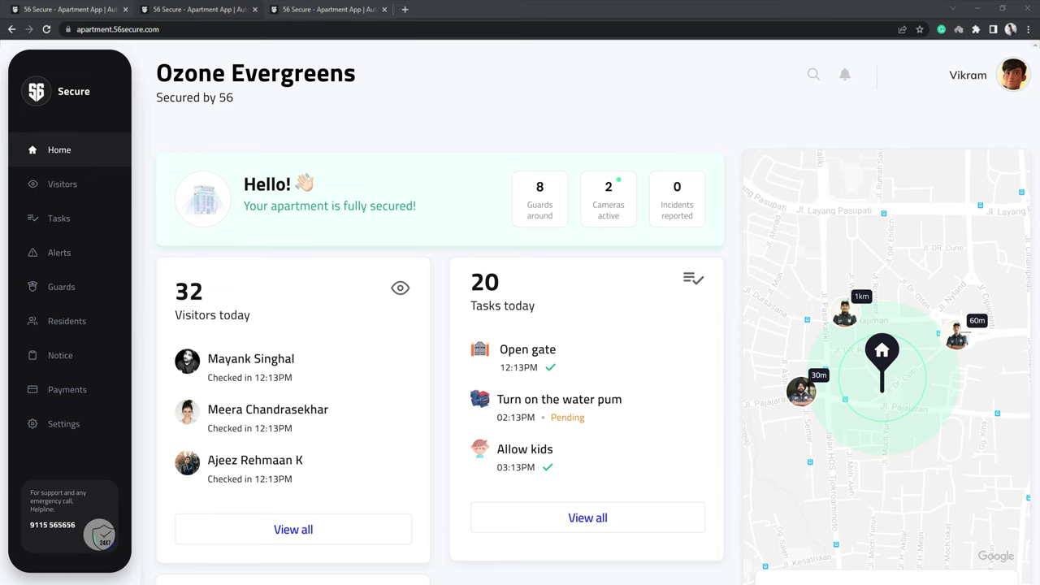
- Filter the Visitors list by calendar date to 01 Jul, 2022
left_click(91, 185)
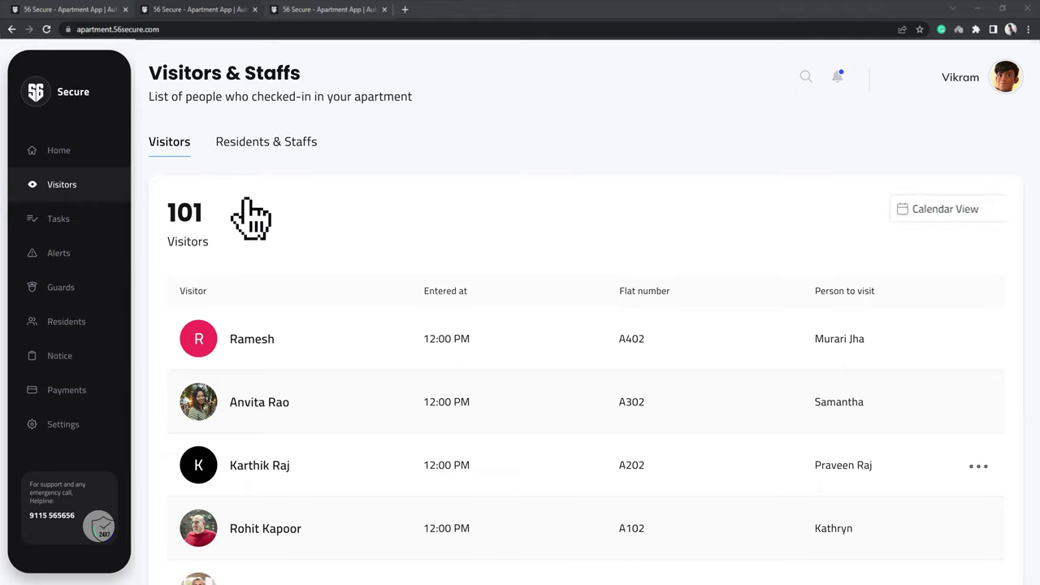
left_click(972, 216)
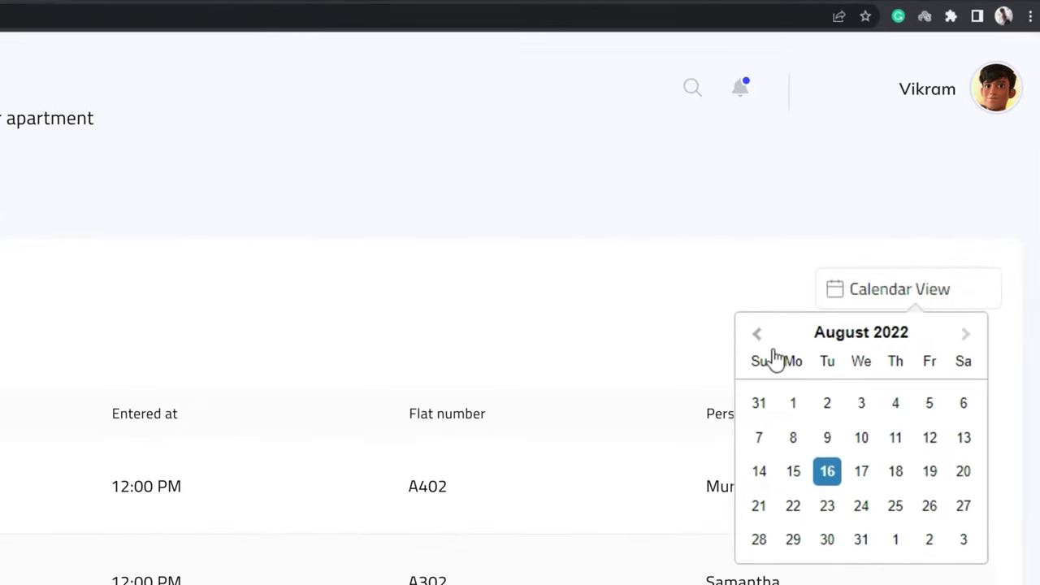
left_click(762, 340)
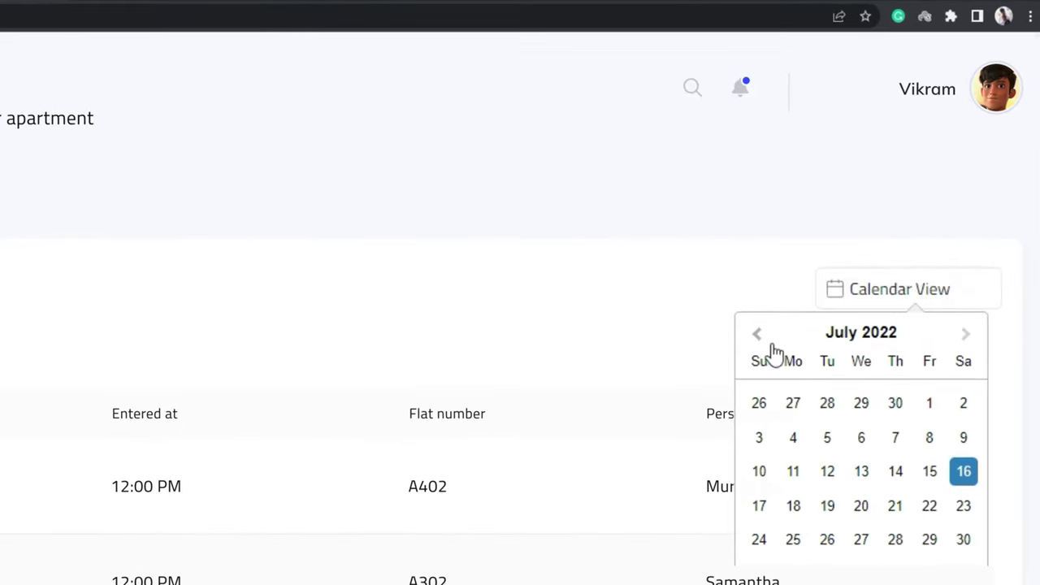
left_click(930, 404)
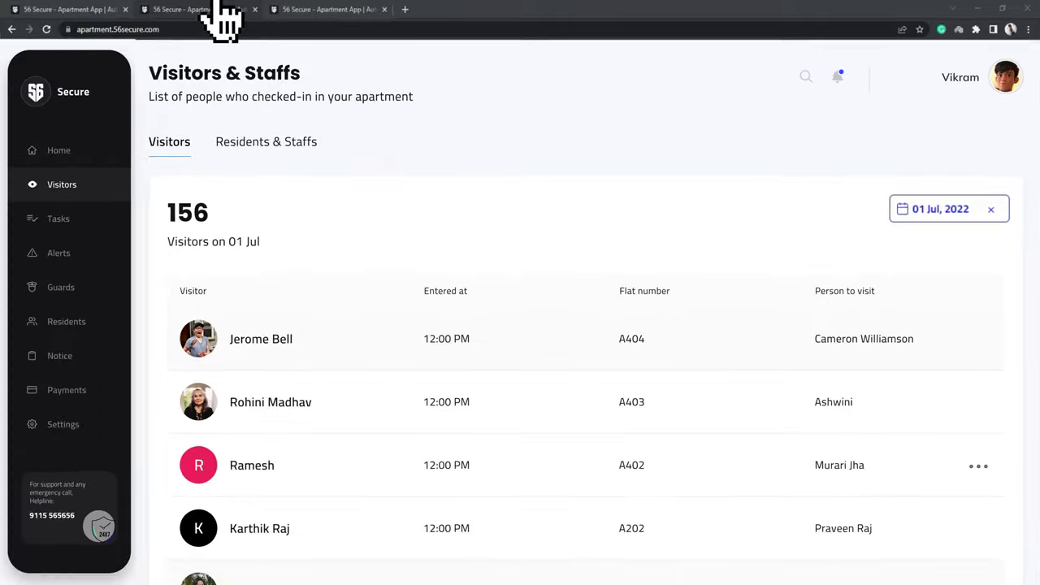
- Go to the Tasks page to see today's tasks
left_click(2, 234)
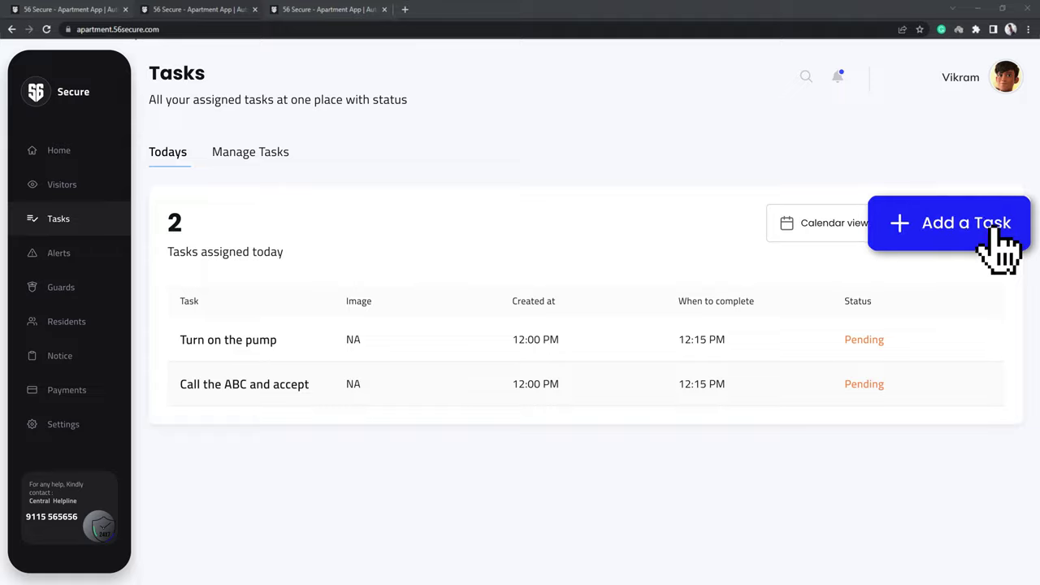
- Add a task 'Water the plants' with a completion time of 06:15 PM
left_click(1001, 250)
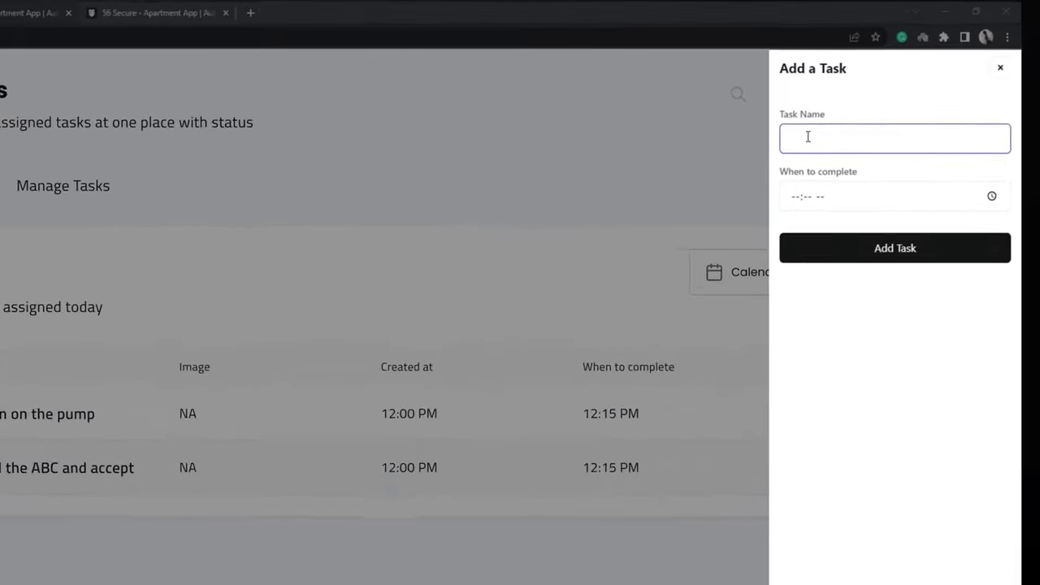
type("Water the plants")
left_click(752, 237)
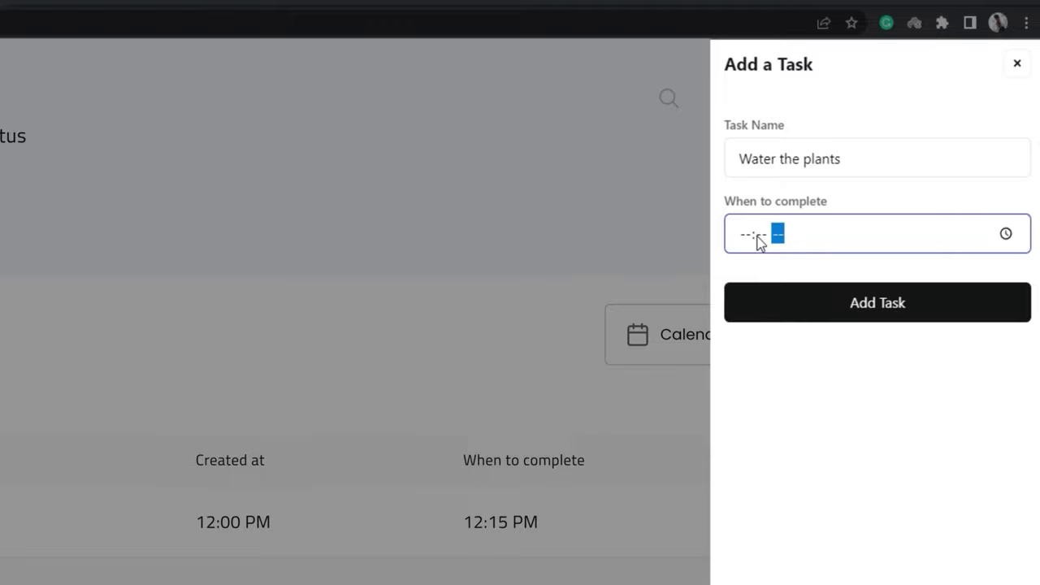
type("515p")
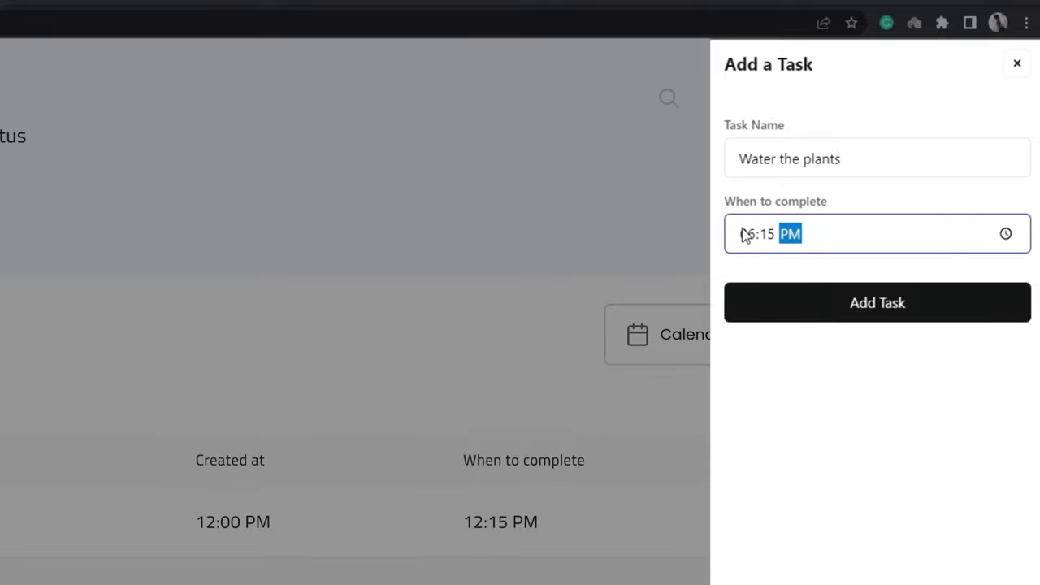
left_click(819, 299)
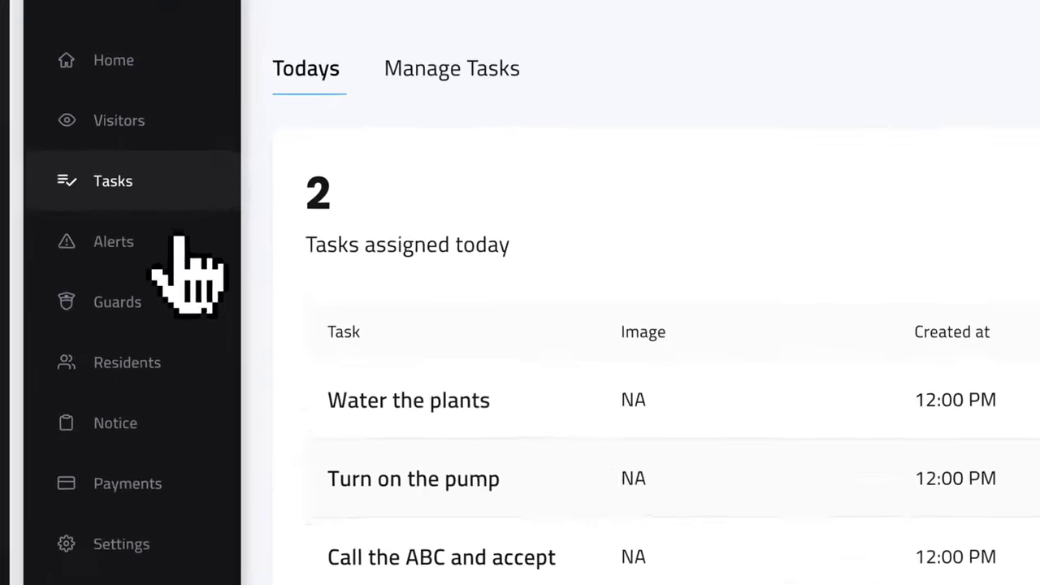
- Check the day's movement alerts, then bring up the Ozone Evergreens guards list
left_click(175, 242)
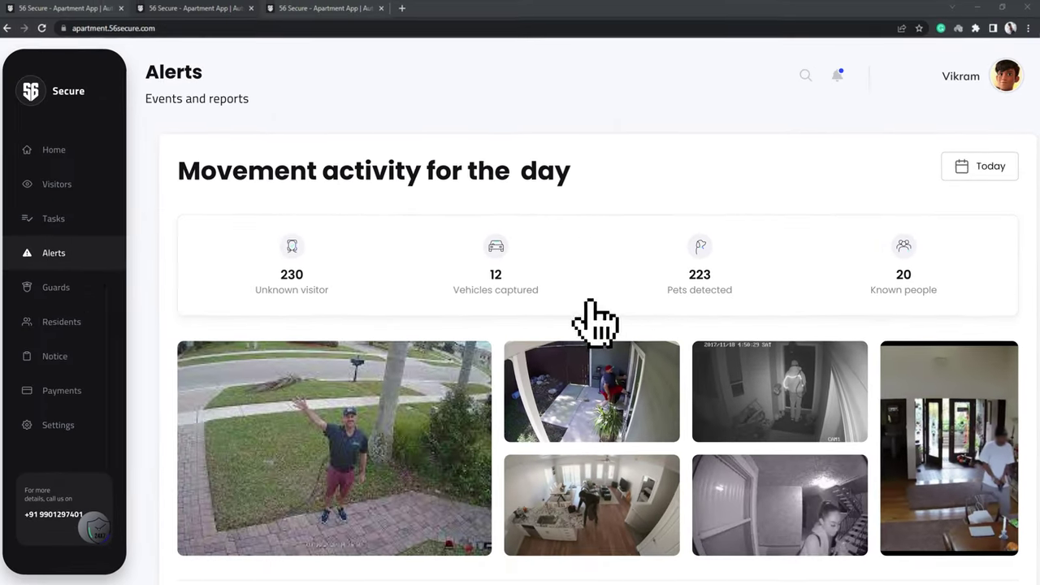
left_click(107, 307)
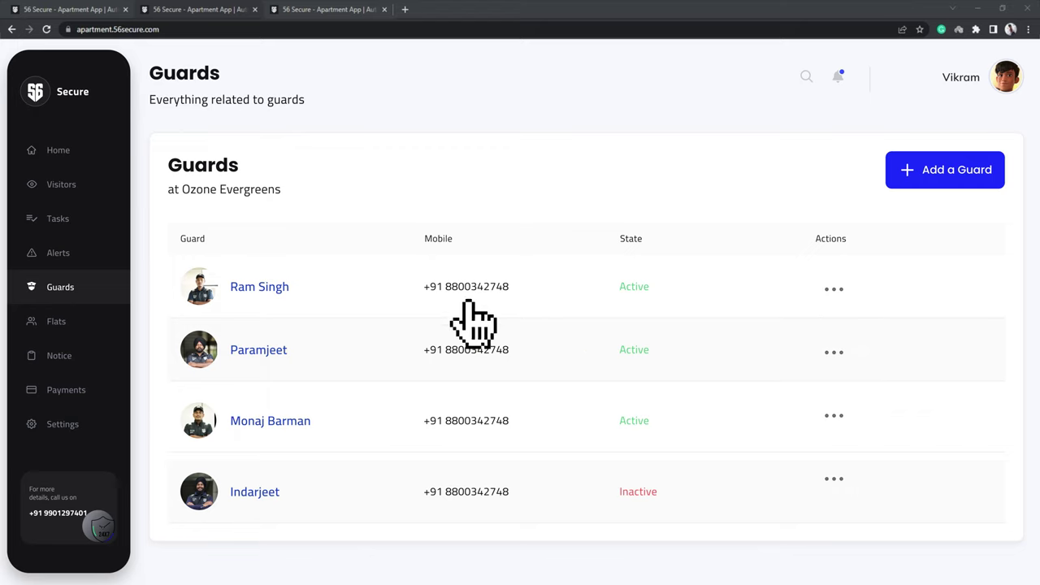
- Add a guard with the guard's name, mobile number and age 25
left_click(979, 180)
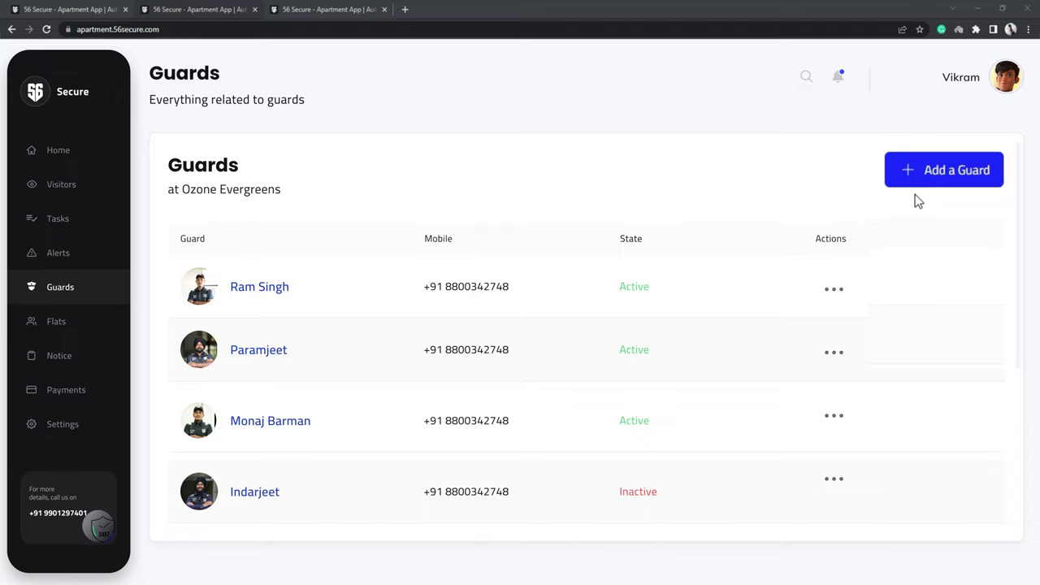
left_click(924, 169)
left_click(845, 248)
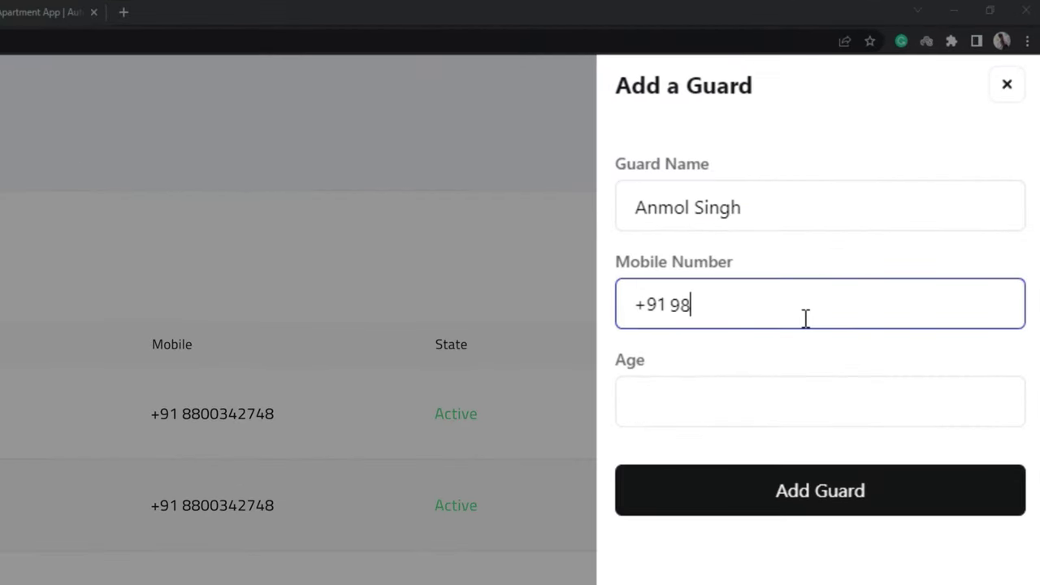
left_click(791, 319)
type("25")
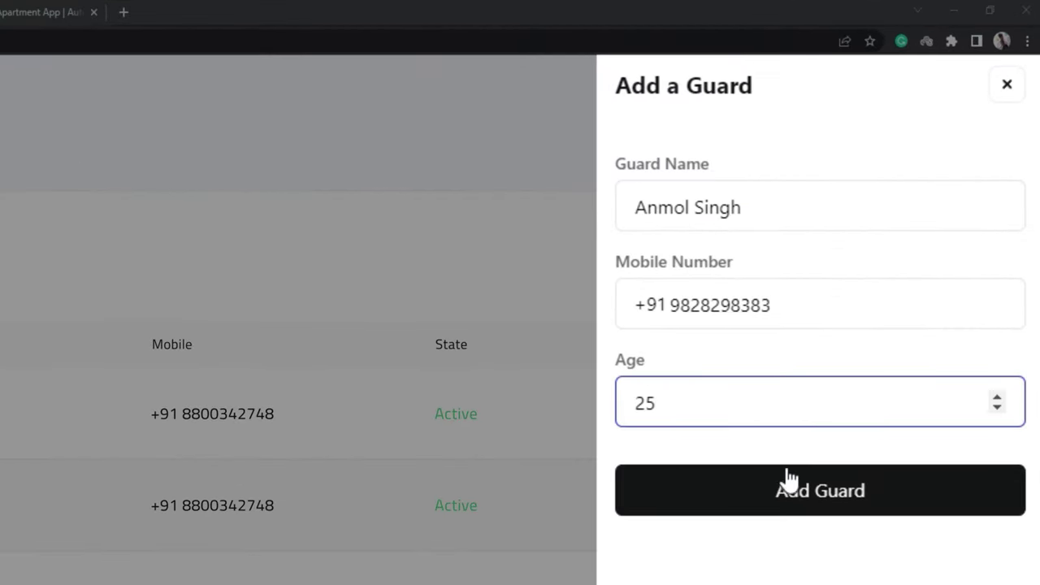
left_click(786, 482)
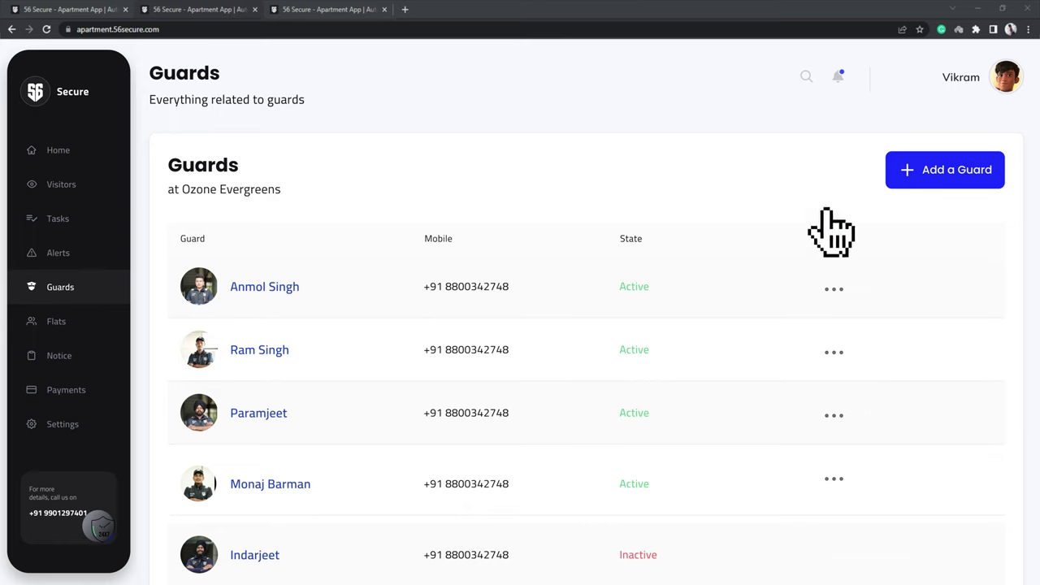
- Delete the first-row guard from its actions menu and confirm the deletion
left_click(835, 289)
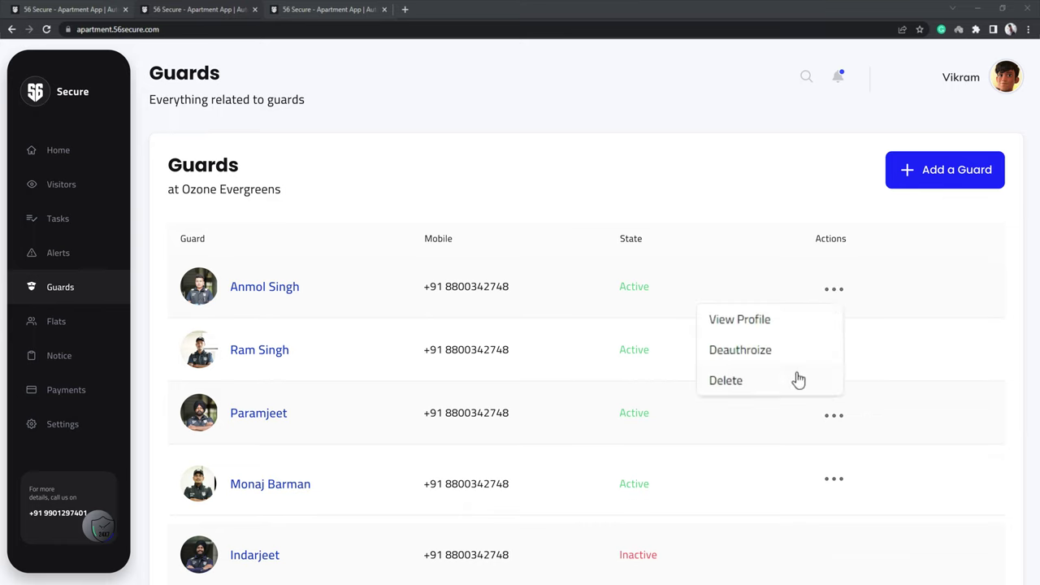
left_click(741, 382)
left_click(490, 318)
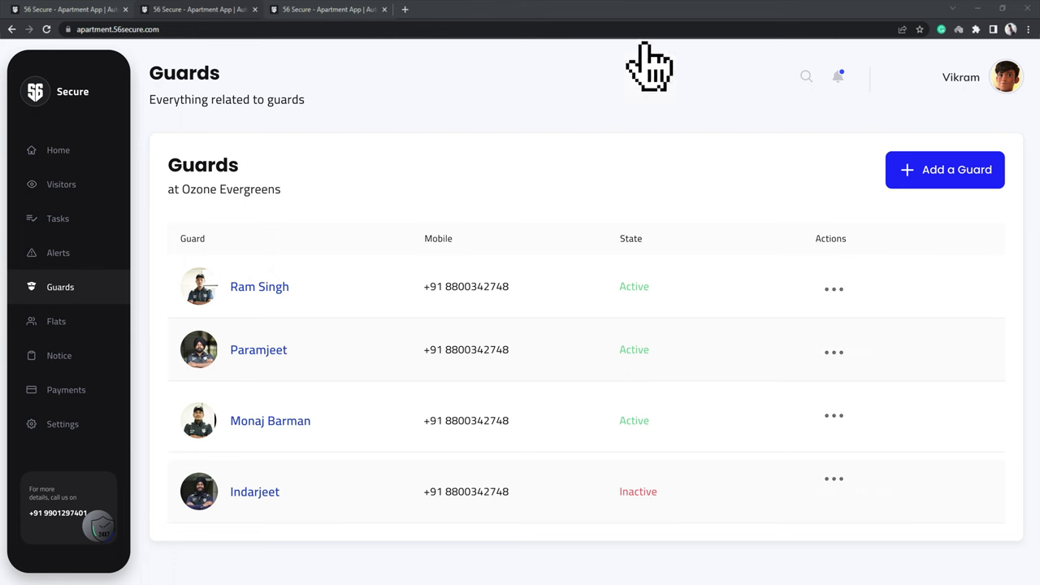
- View the first guard's profile, then go to the Flats page
left_click(284, 286)
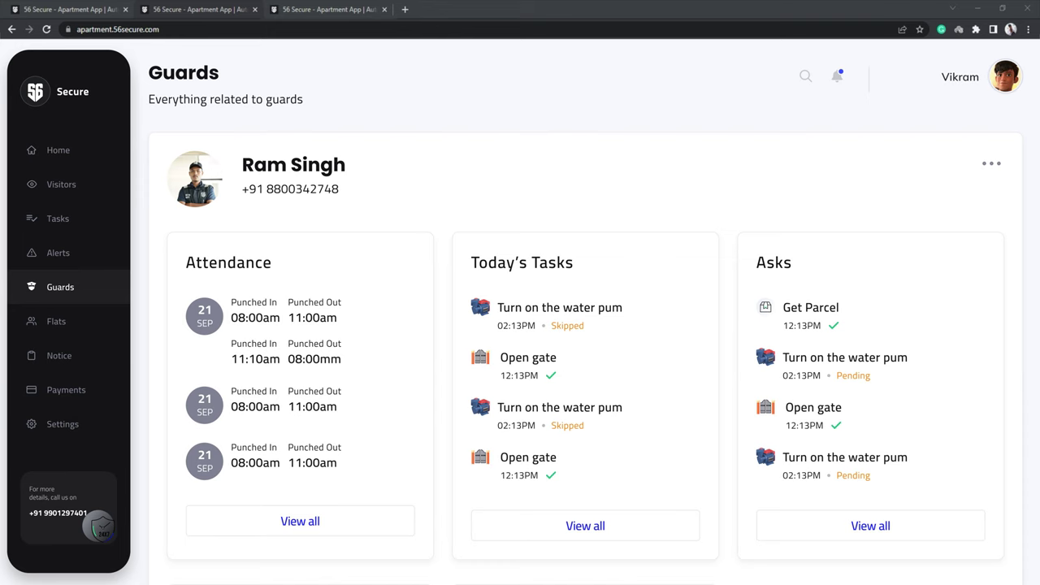
left_click(82, 321)
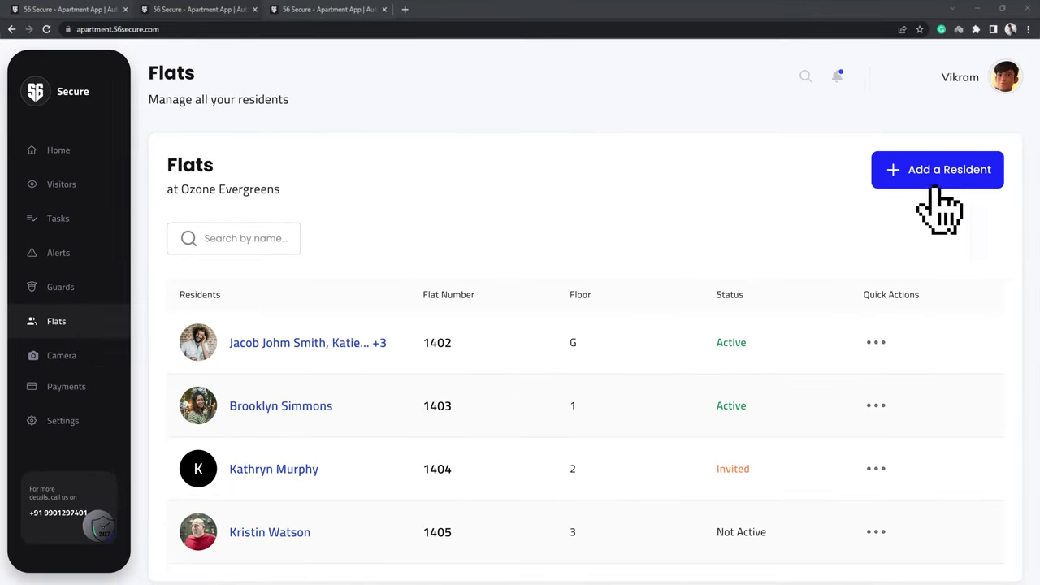
- Add a resident with name and mobile, Ground Floor, flat 1401 and Camera Access enabled
left_click(934, 188)
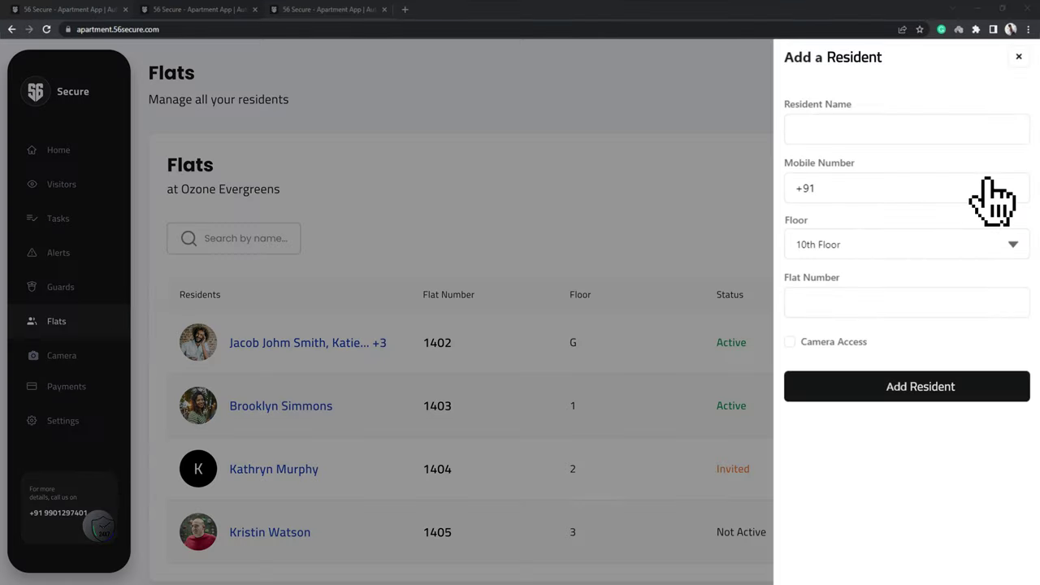
left_click(816, 131)
type("Aravind J")
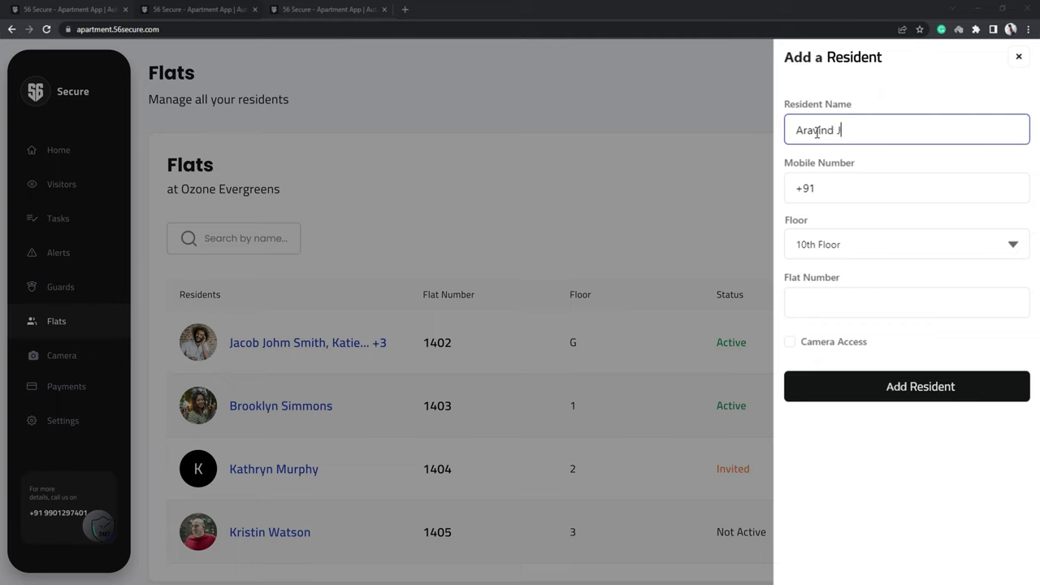
key("Tab")
left_click(918, 251)
left_click(893, 270)
left_click(869, 304)
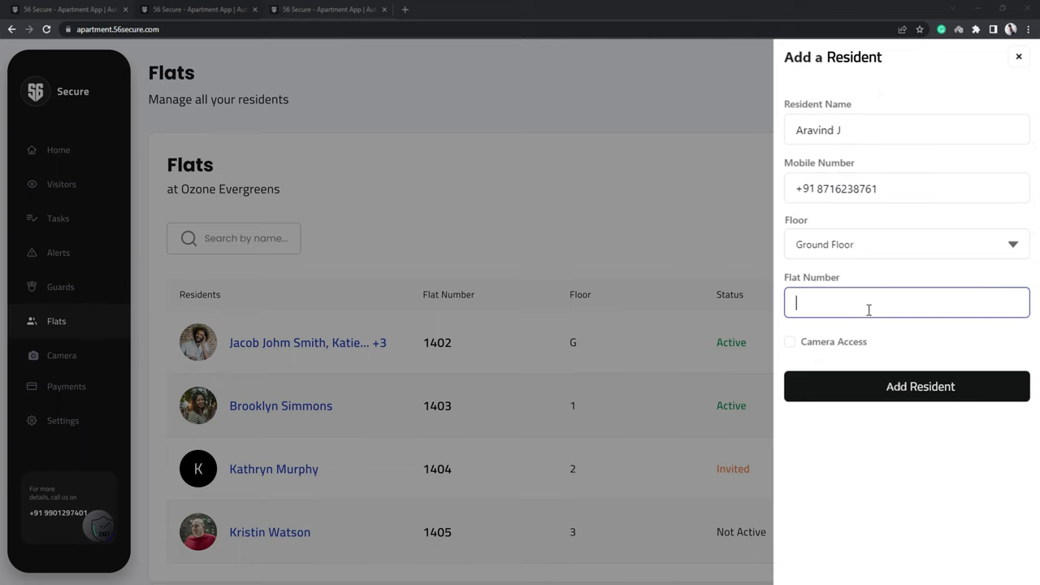
left_click(825, 345)
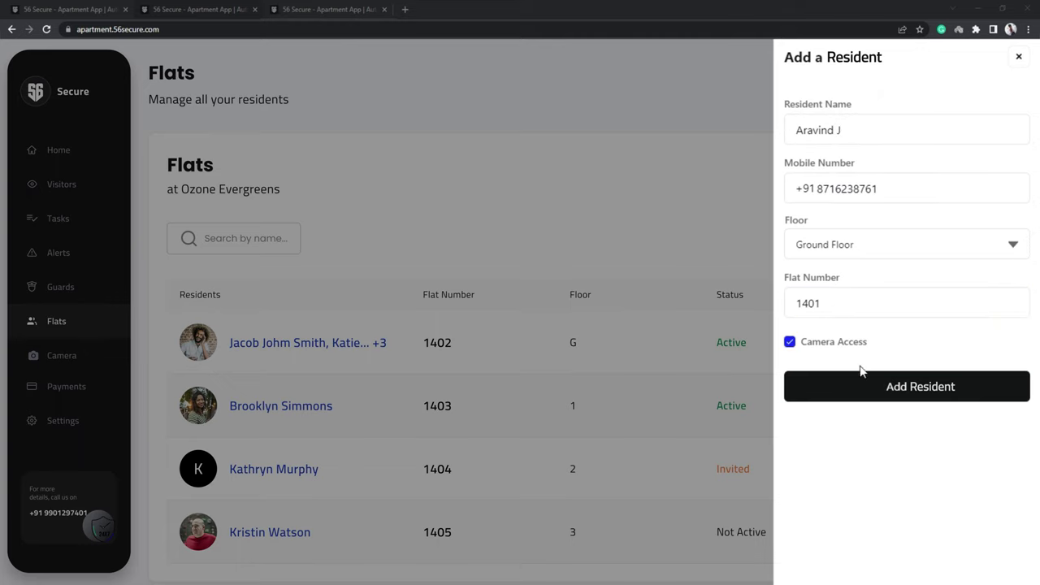
left_click(890, 395)
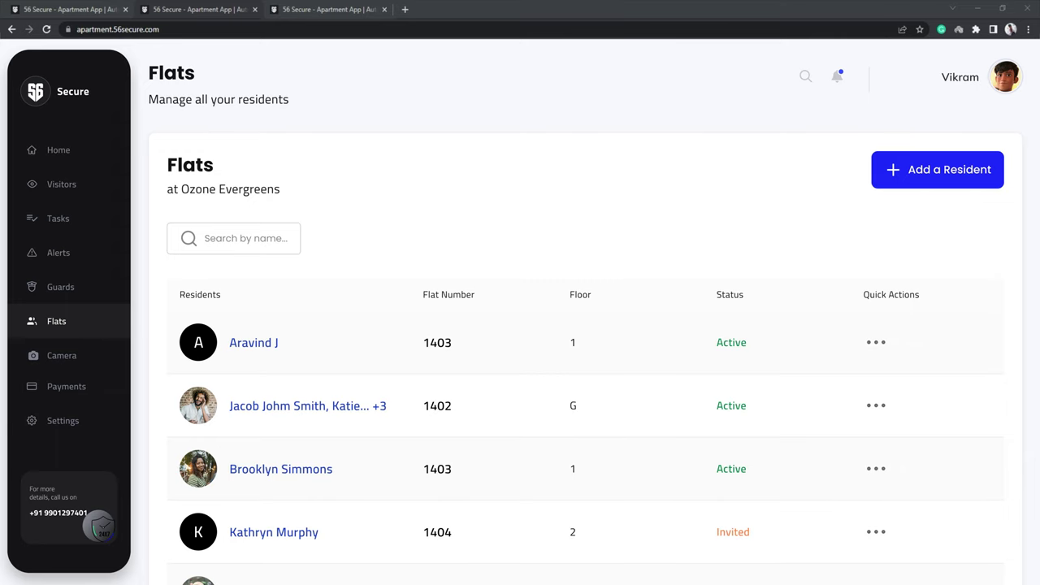
- Open the Camera page from the sidebar
left_click(71, 355)
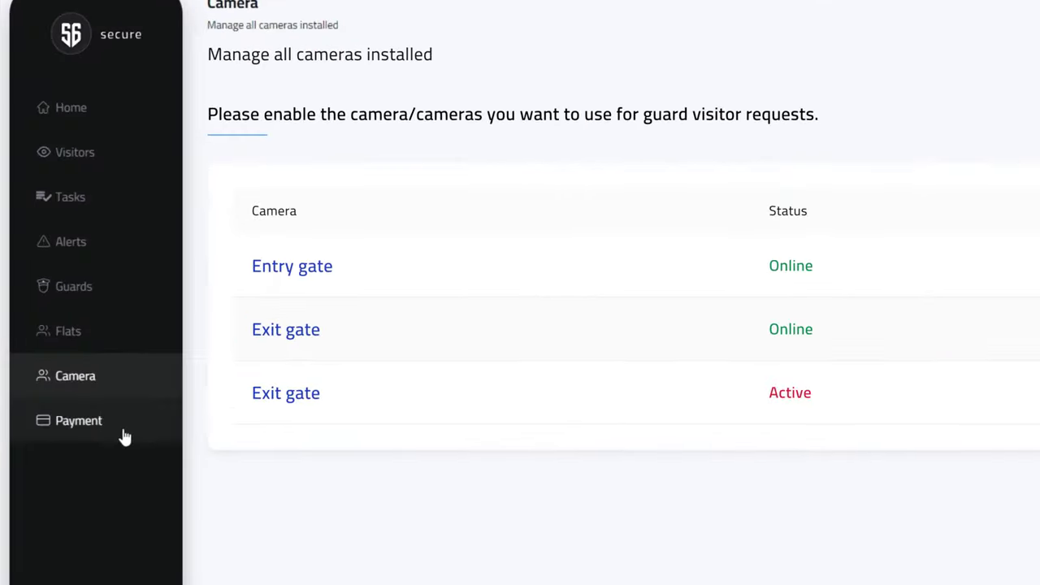
- Download the ₹1.18 invoice dated 05 Jul 2022 for the 56 Secure Office plan from Payments
left_click(126, 435)
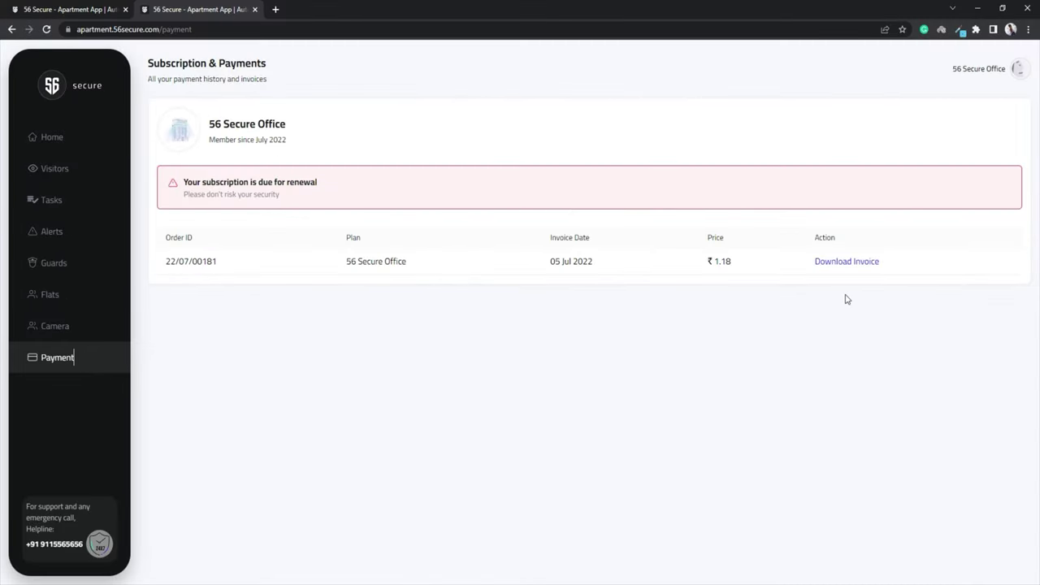
left_click(849, 266)
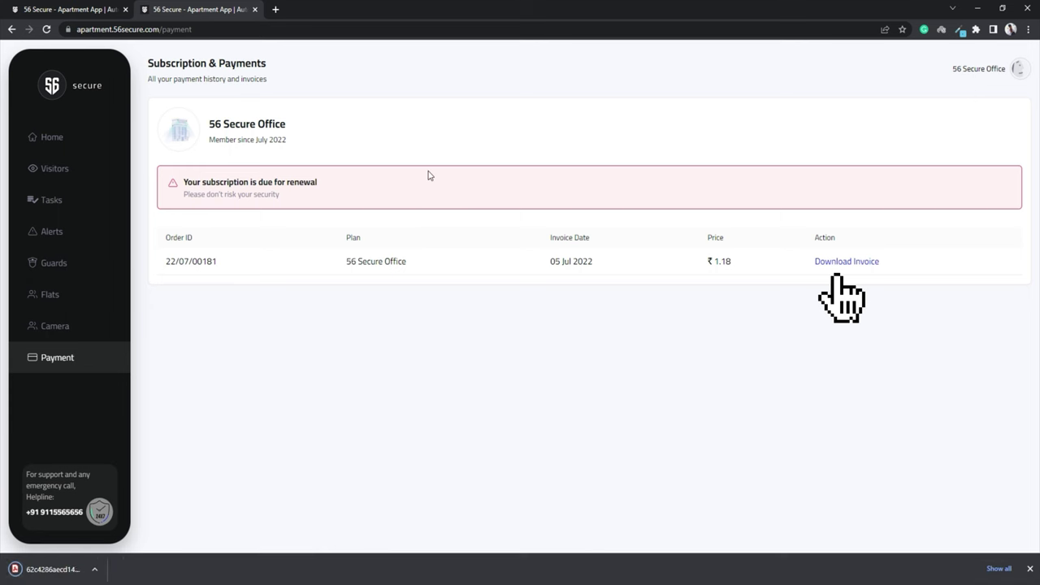